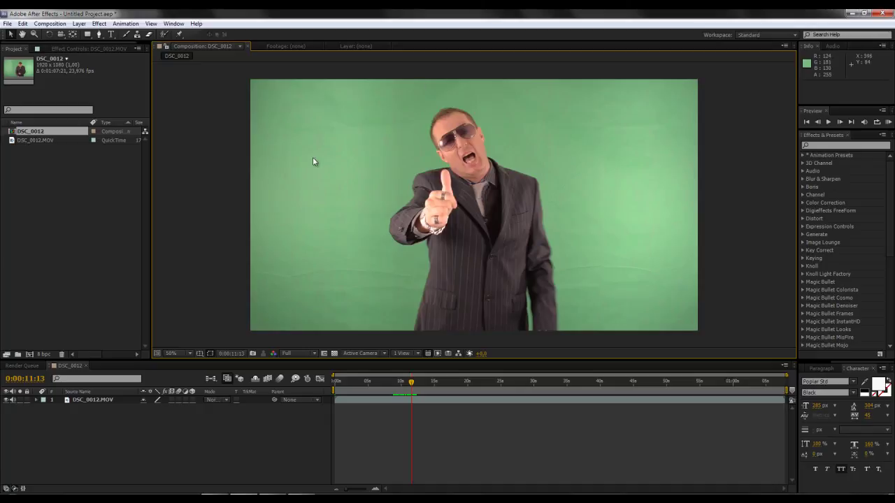
Step: Search Effects & Presets for 'key' and apply Keylight (1.2) to the DSC_0012.MOV layer
left_click(843, 145)
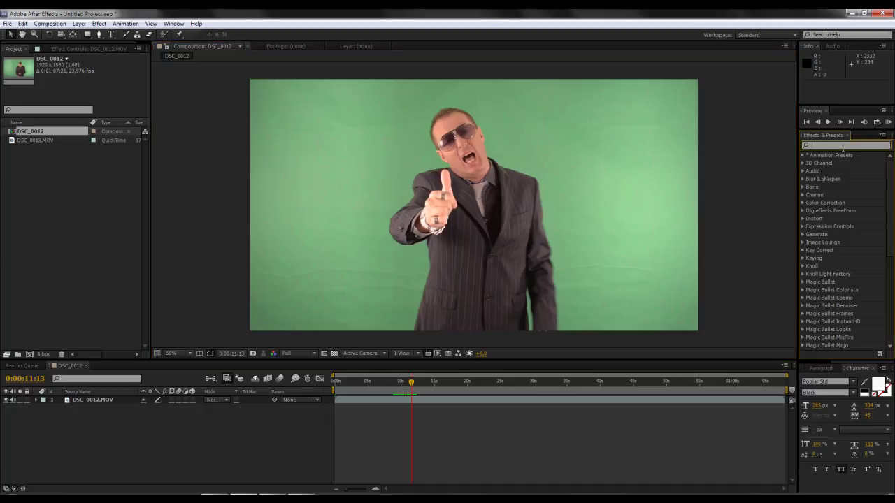
type("key")
mouse_move(837, 242)
left_mouse_down()
mouse_move(445, 383)
mouse_move(442, 399)
left_mouse_up()
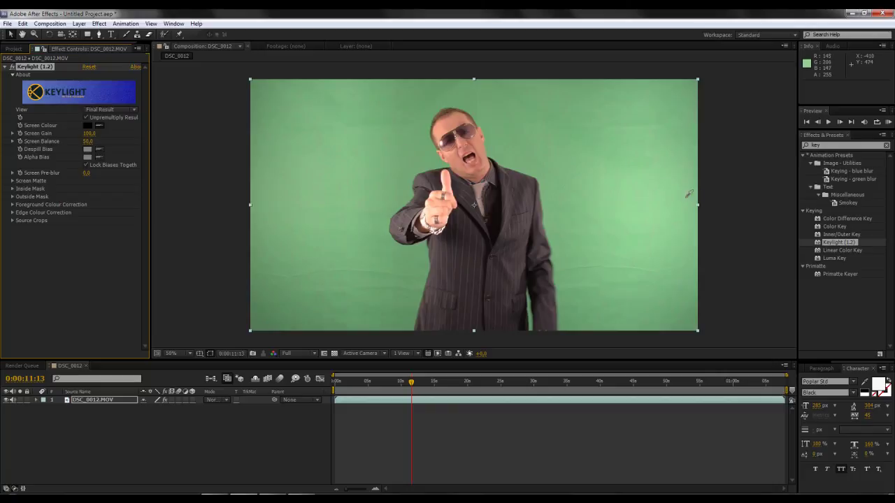
Step: Sample the green backdrop as Keylight's Screen Colour so the background keys out to black
left_click(378, 151)
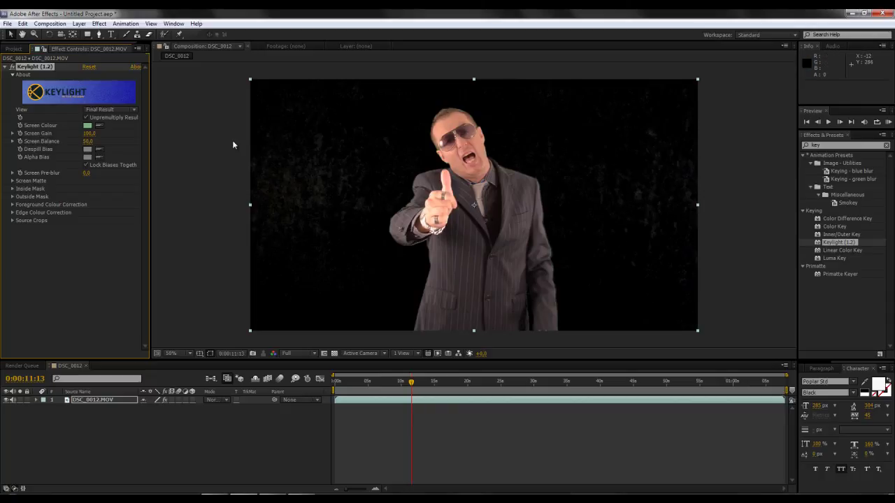
left_click(108, 111)
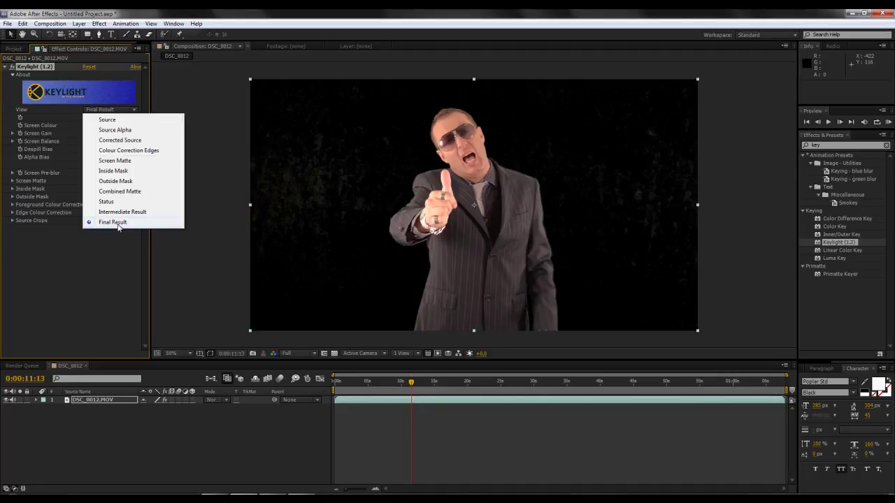
Step: Switch Keylight's View to Screen Matte, raise Screen Gain to 121.0, and zoom in to inspect the matte
left_click(123, 161)
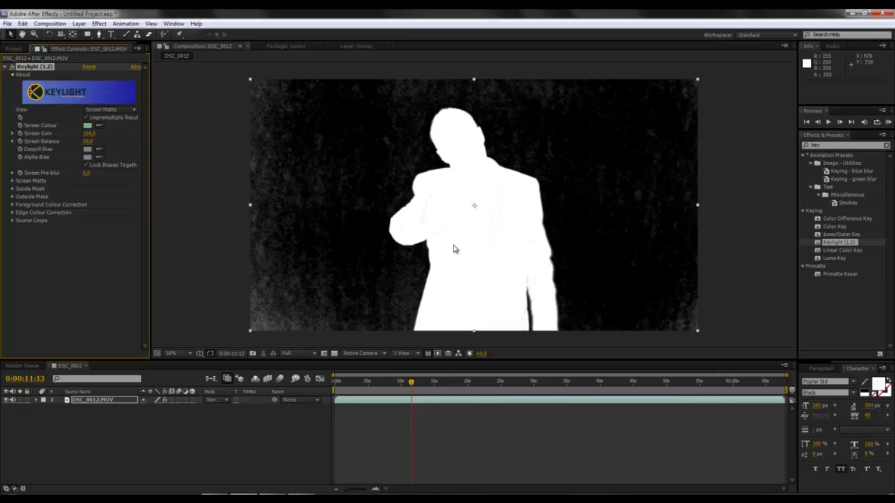
left_click(12, 133)
left_click_drag(79, 151, 85, 150)
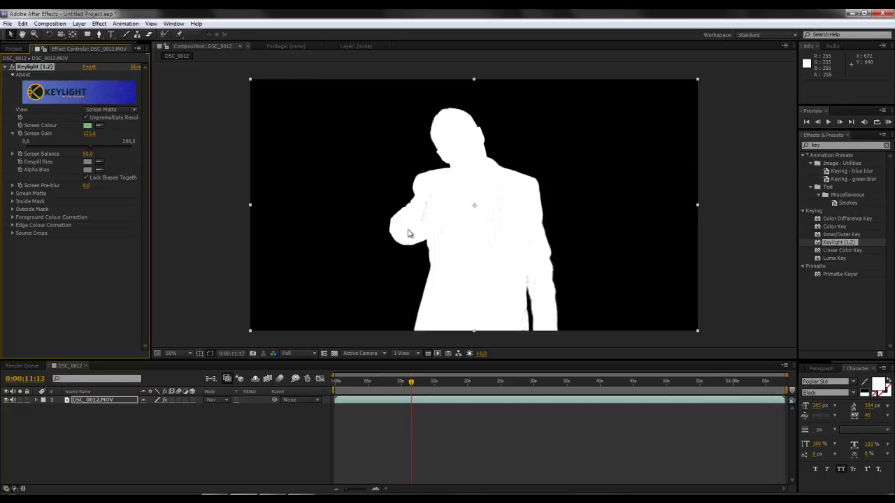
key("period")
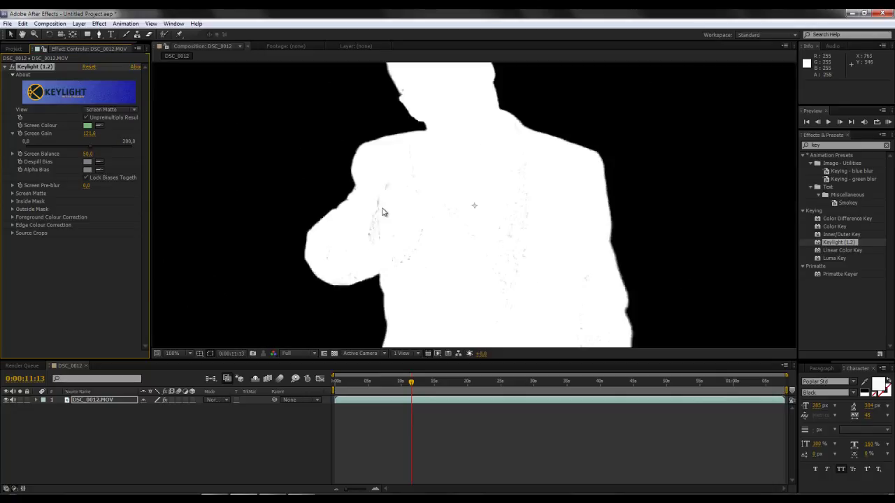
key("comma")
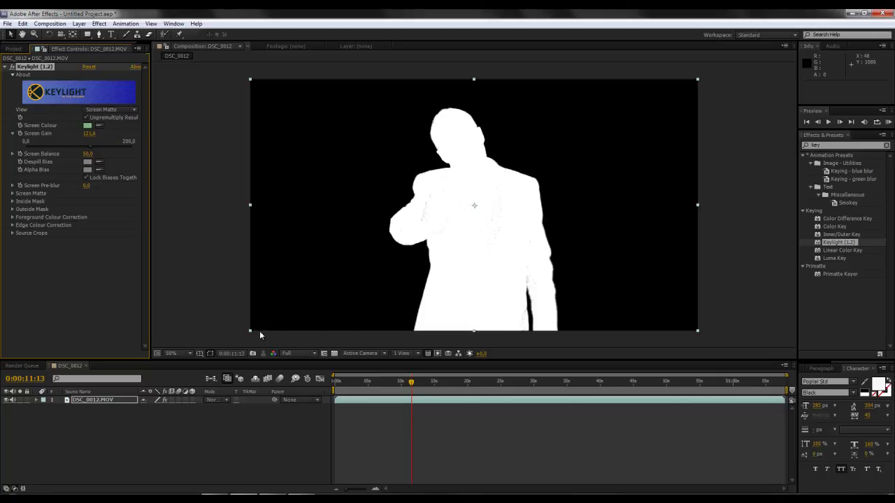
key("period")
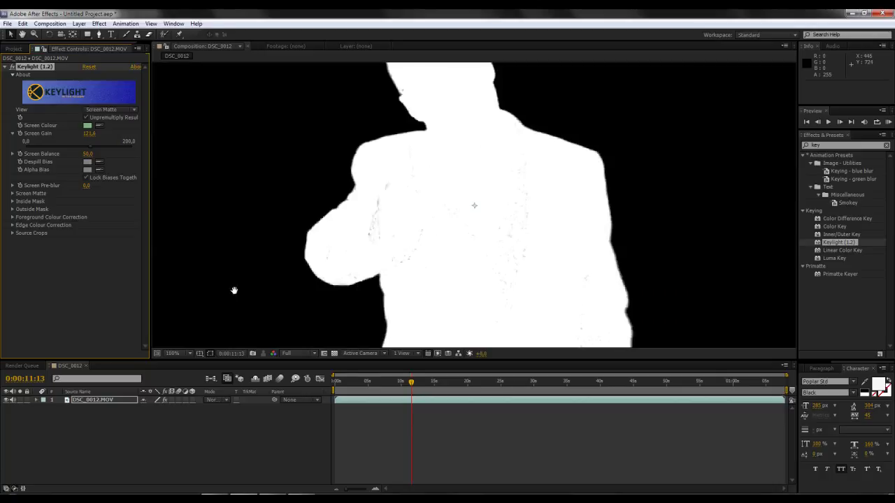
left_click_drag(235, 290, 330, 193)
scroll(300, 233, "up", 1)
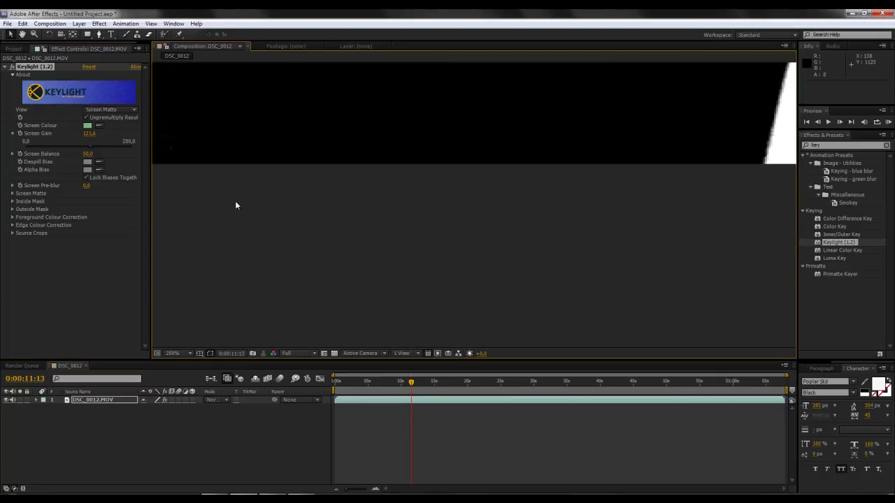
scroll(278, 170, "down", 1)
scroll(440, 271, "down", 1)
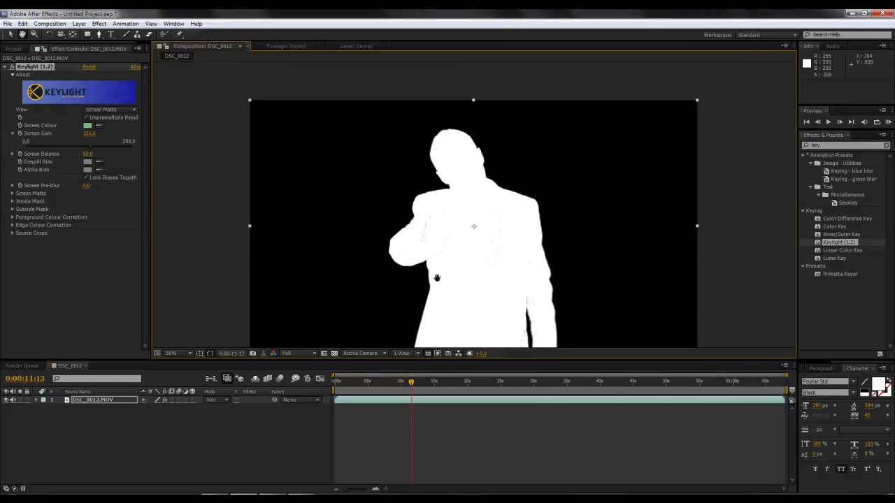
Step: Raise Clip Black to 34 under Screen Matte, inspecting the matte at 200%
left_click(11, 194)
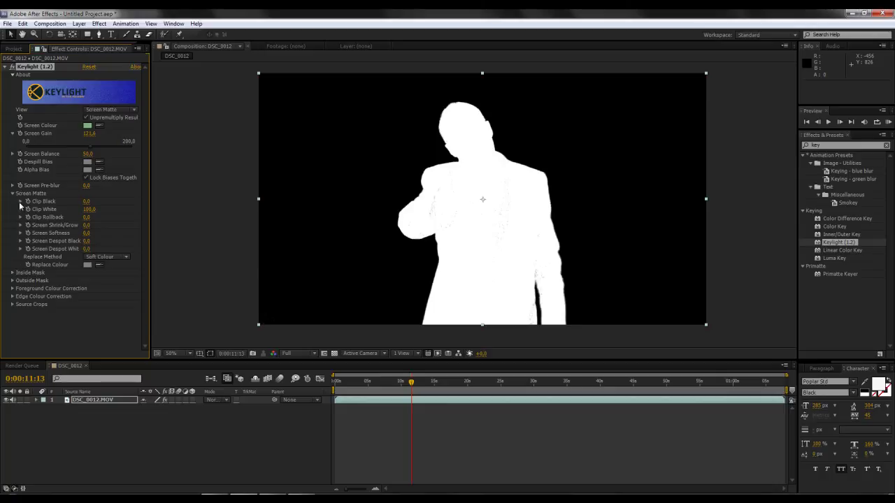
left_click(20, 201)
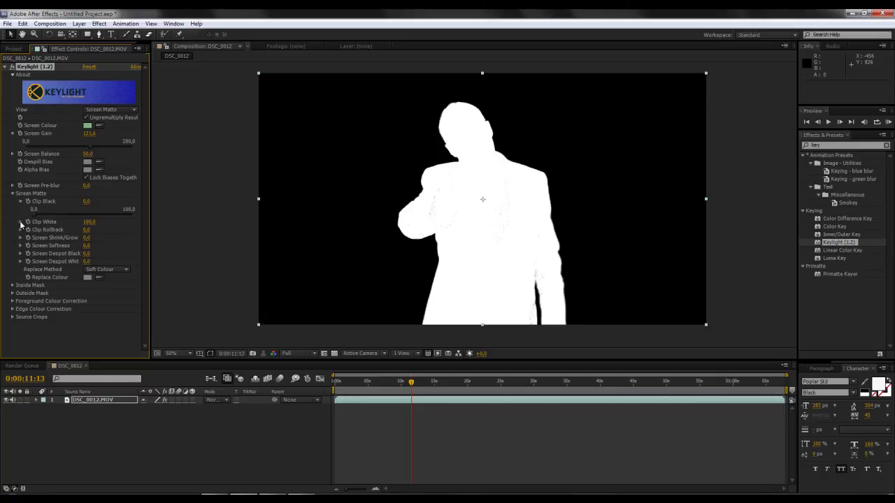
left_click(20, 222)
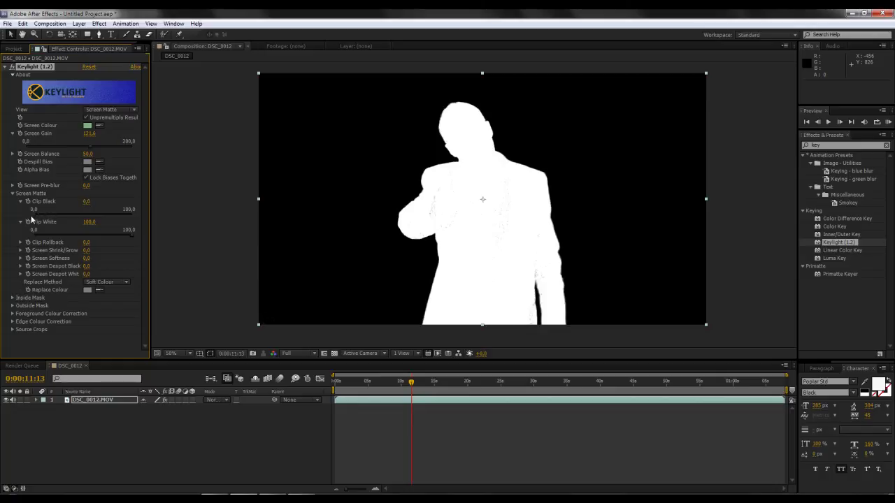
key("period")
key("period")
mouse_move(236, 282)
left_mouse_down()
mouse_move(374, 89)
mouse_move(631, 146)
mouse_move(696, 145)
left_mouse_up()
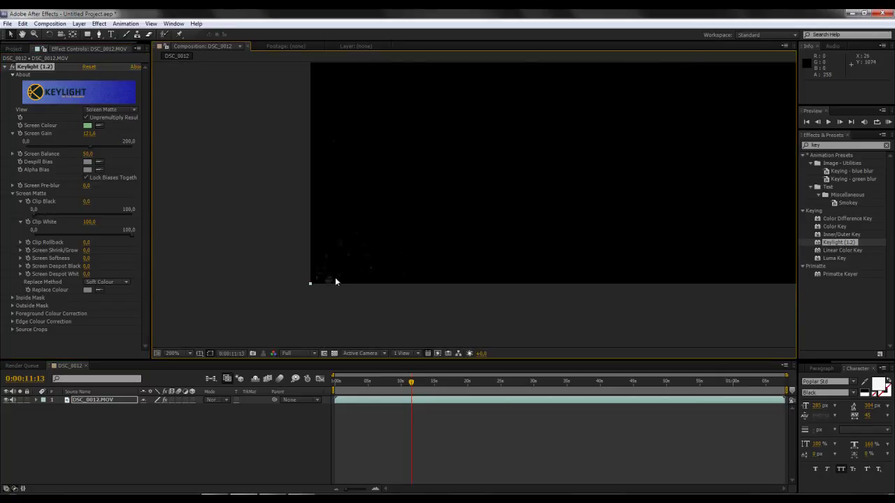
left_click_drag(43, 214, 68, 211)
scroll(445, 212, "down", 4)
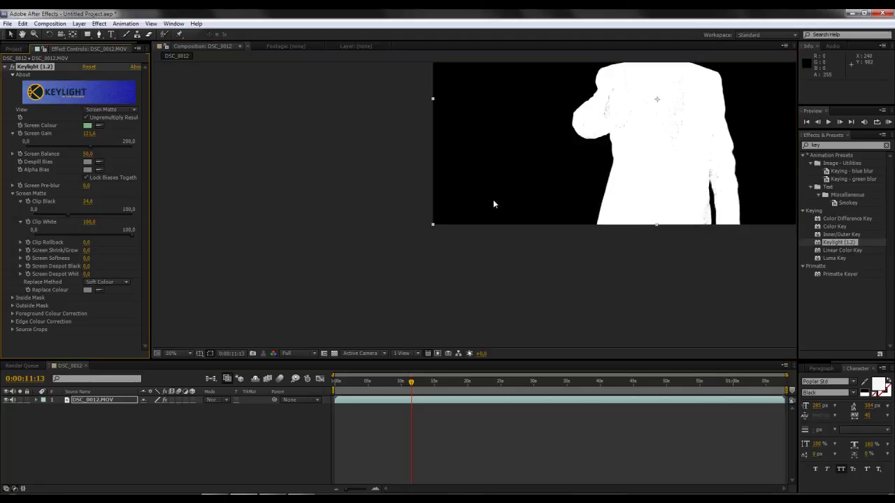
left_click_drag(607, 164, 475, 187)
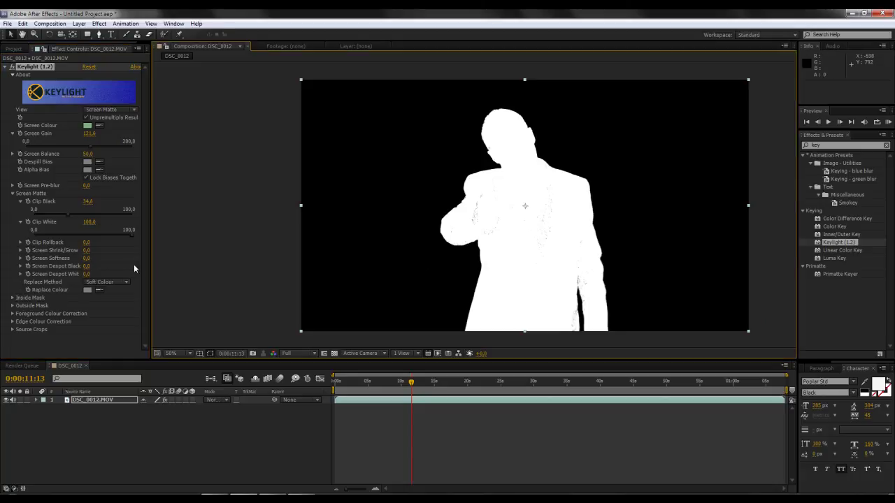
Step: Lower Clip White to 50 to fill the holes in the white figure
mouse_move(130, 236)
left_mouse_down()
mouse_move(91, 239)
mouse_move(158, 235)
left_mouse_up()
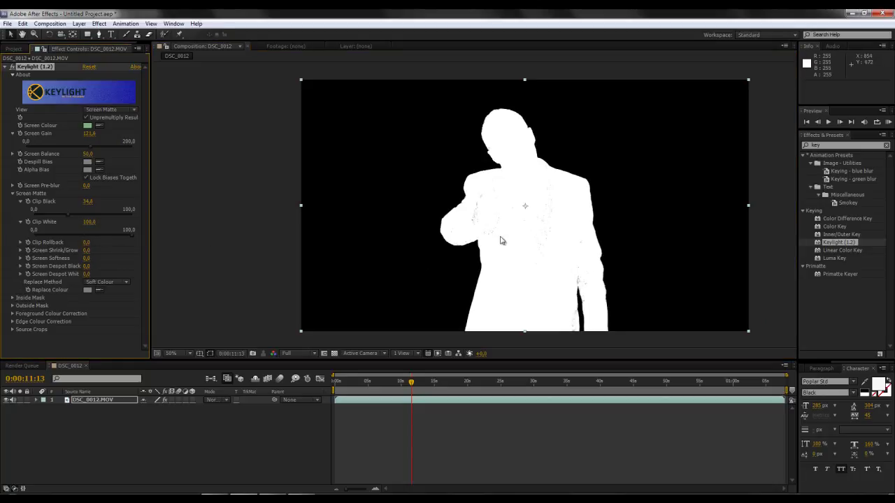
scroll(511, 226, "up", 2)
scroll(500, 211, "up", 2)
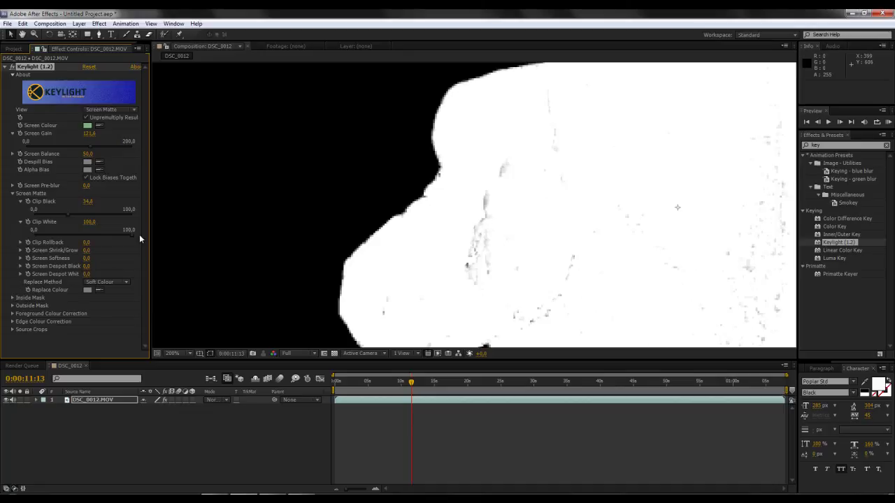
left_click_drag(130, 236, 85, 240)
scroll(521, 245, "down", 3)
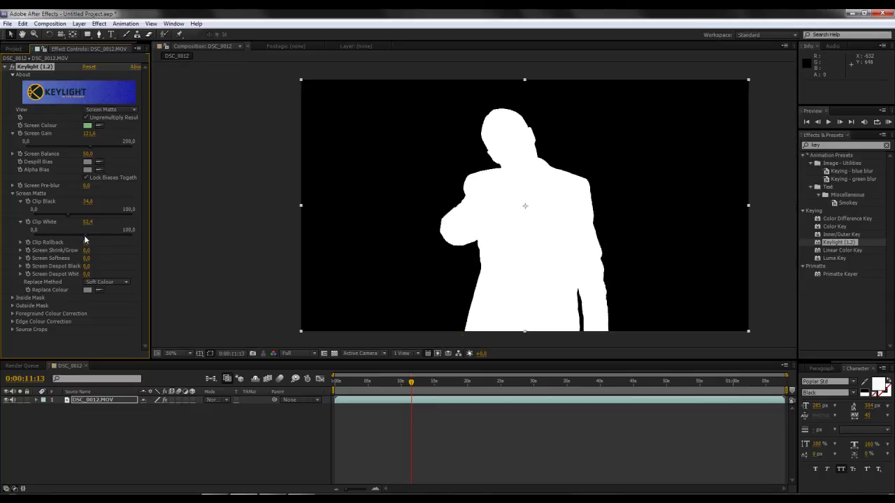
left_click(386, 381)
Step: Go to the arms-out frame at 0:00:13:07 and reset Clip Black to 0 and Clip White to 100
left_click_drag(406, 383, 424, 383)
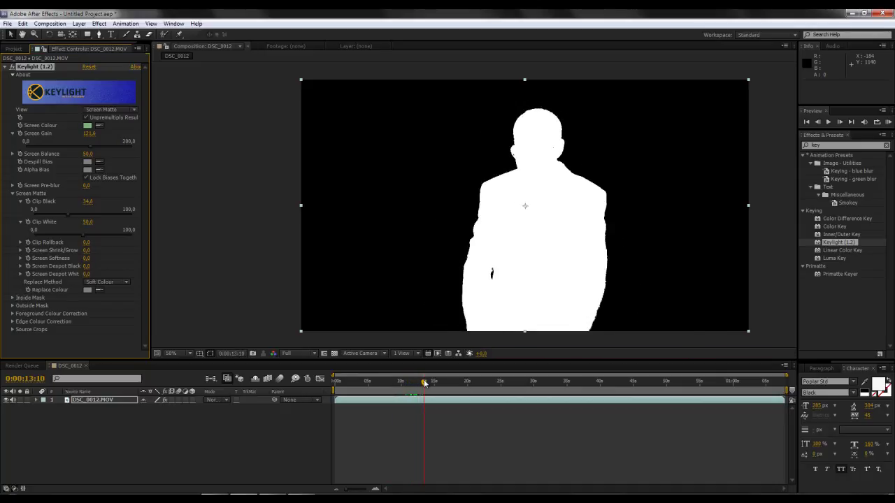
left_click_drag(421, 382, 423, 383)
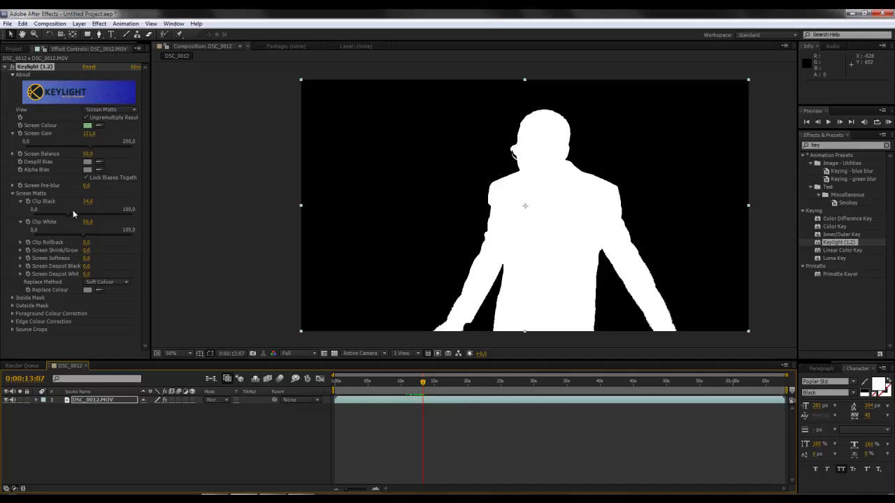
key("ctrl+z")
key("ctrl+z")
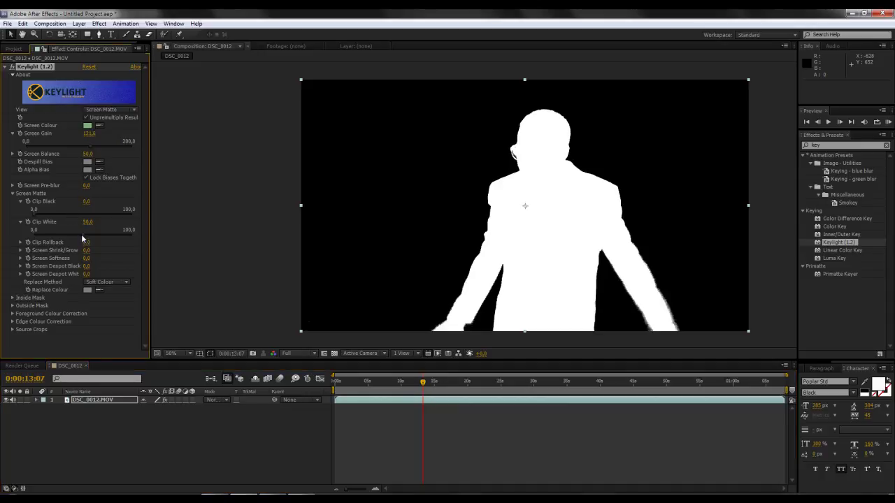
key("ctrl+shift+z")
left_click_drag(85, 239, 169, 240)
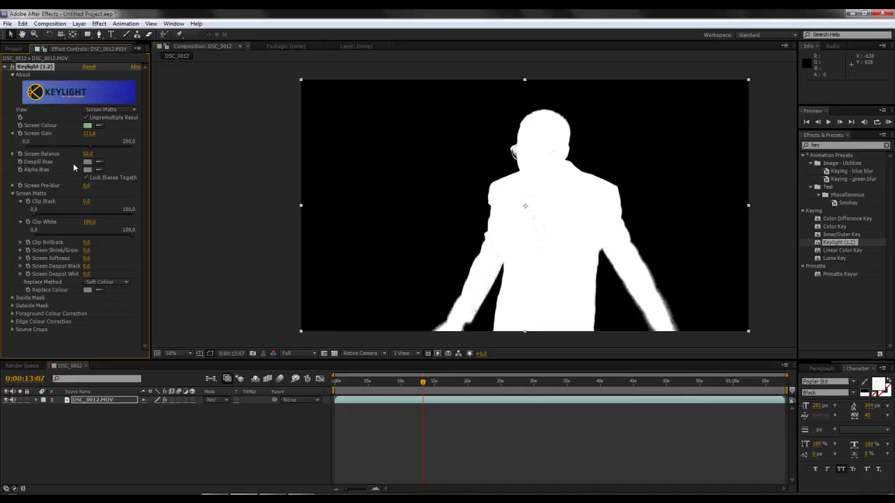
left_click(109, 111)
left_click(107, 118)
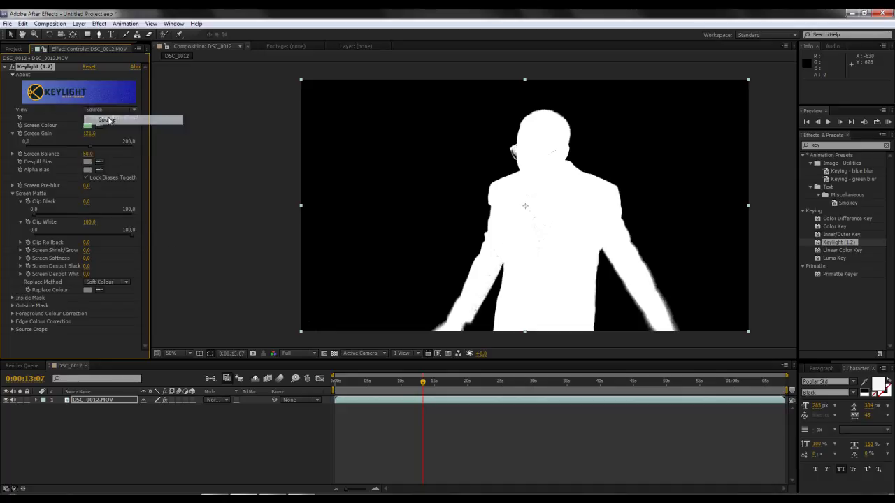
left_click(99, 125)
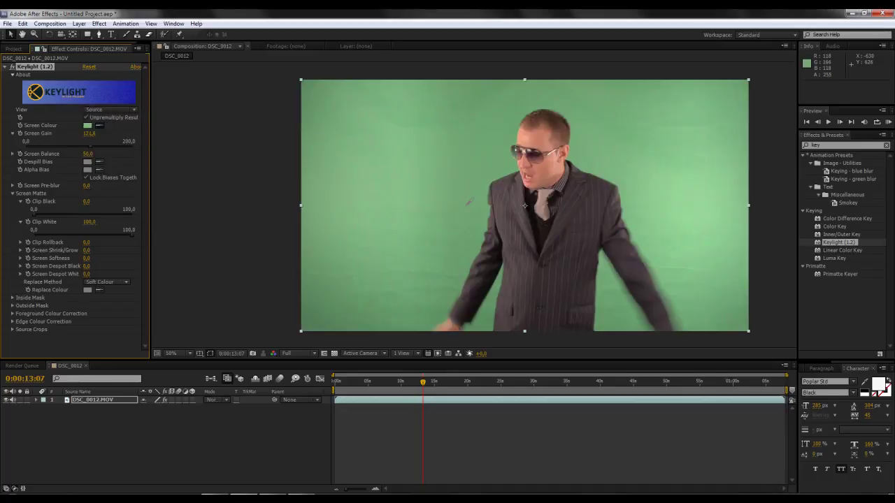
left_click(110, 112)
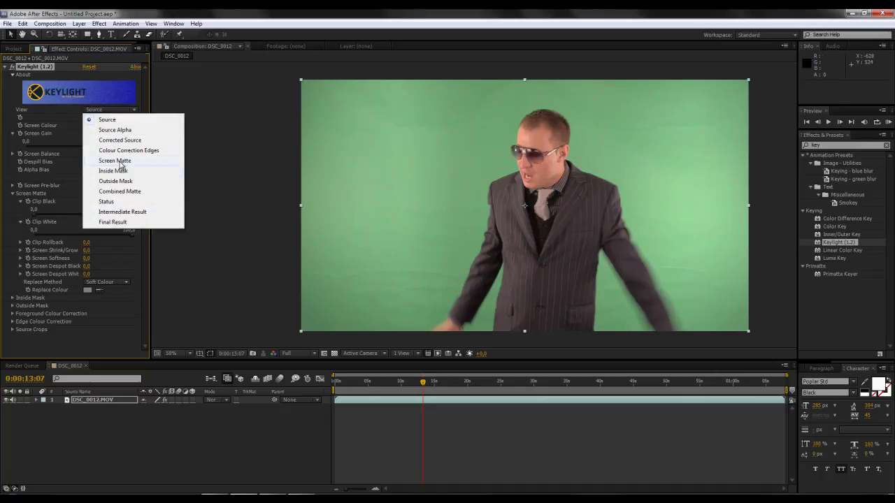
left_click(114, 161)
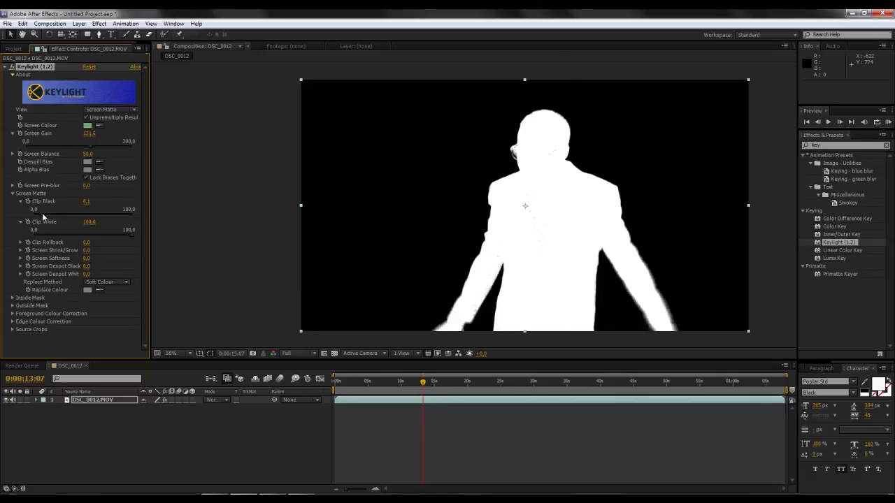
Step: Lower Clip White to 54.3 for a solid white figure, checking frames with other poses
left_click_drag(123, 234, 97, 239)
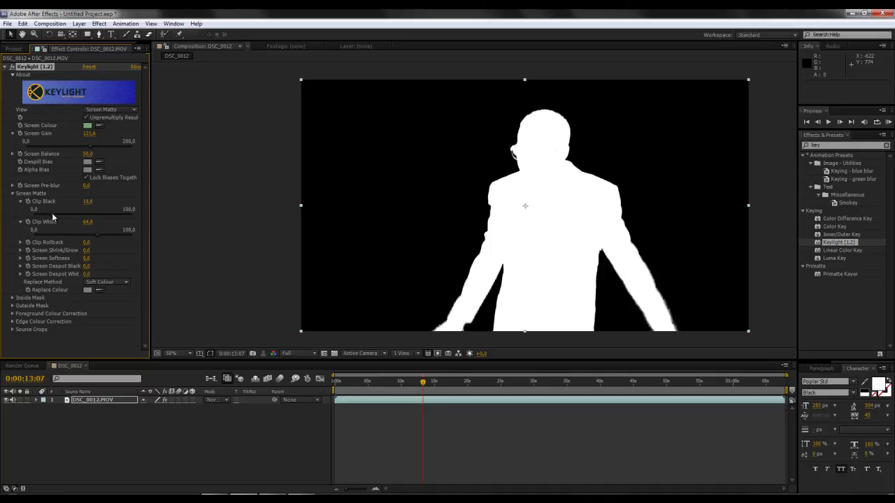
mouse_move(95, 234)
left_mouse_down()
mouse_move(74, 231)
mouse_move(87, 236)
left_mouse_up()
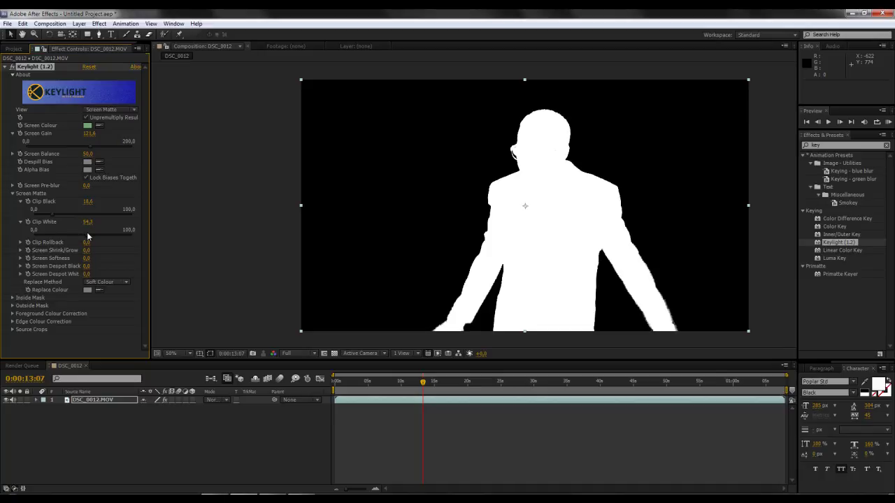
left_click_drag(381, 381, 401, 383)
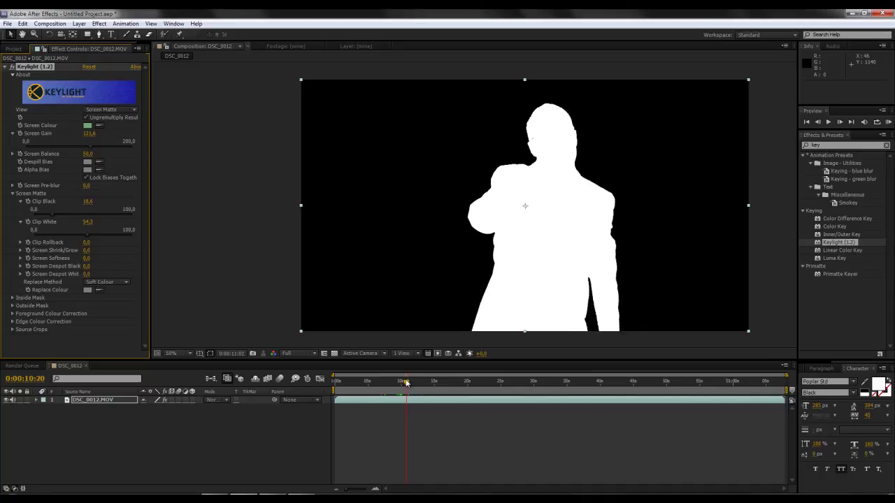
left_click_drag(400, 383, 403, 383)
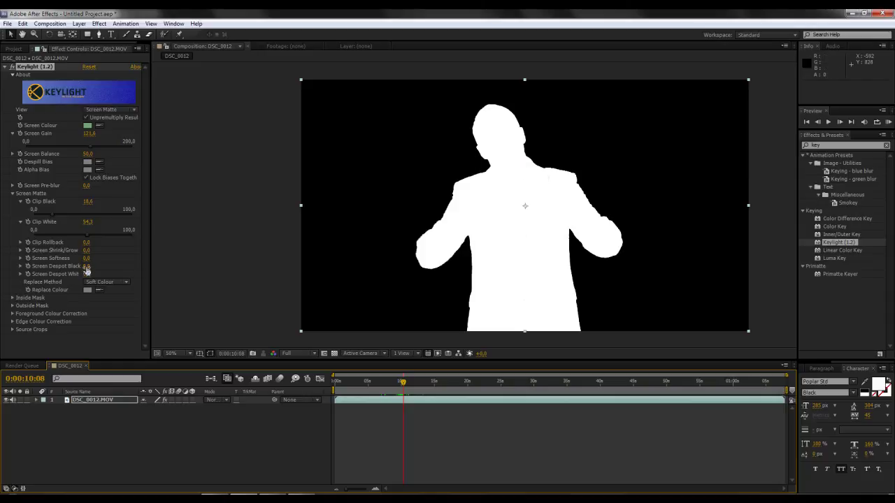
Step: Set Screen Softness to 2.5 and switch Keylight's View to Final Result
left_click(20, 258)
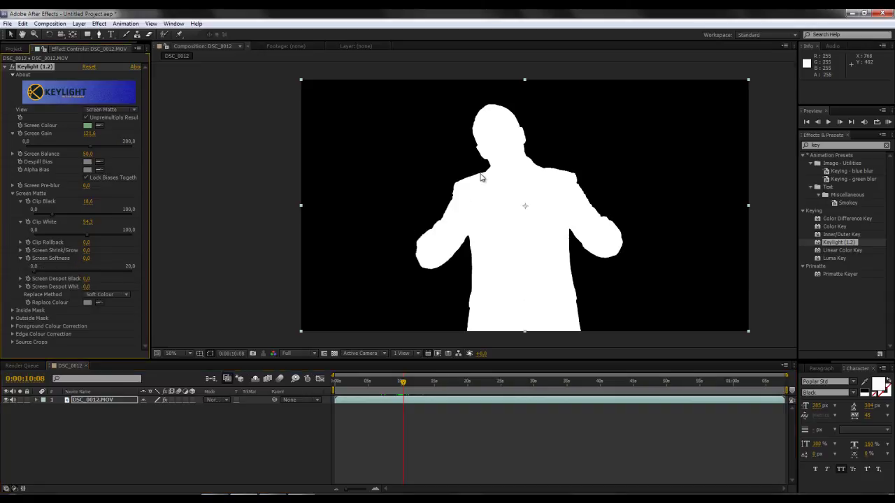
key("period")
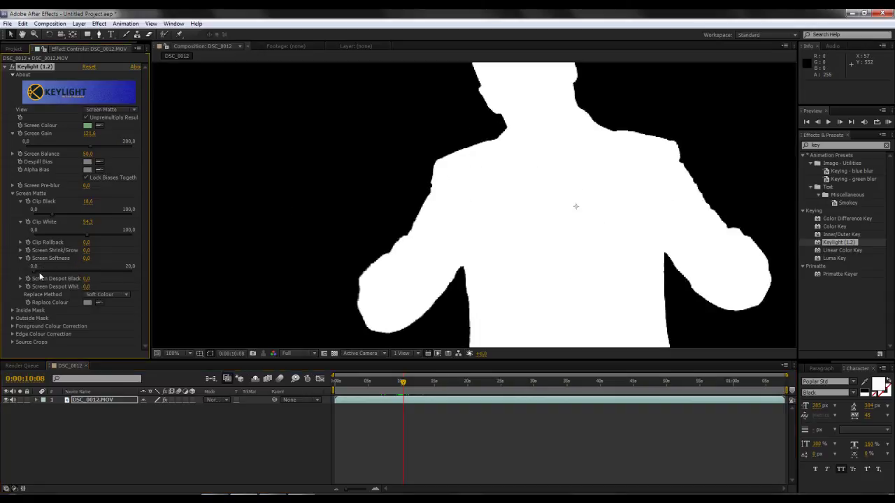
left_click_drag(36, 271, 45, 269)
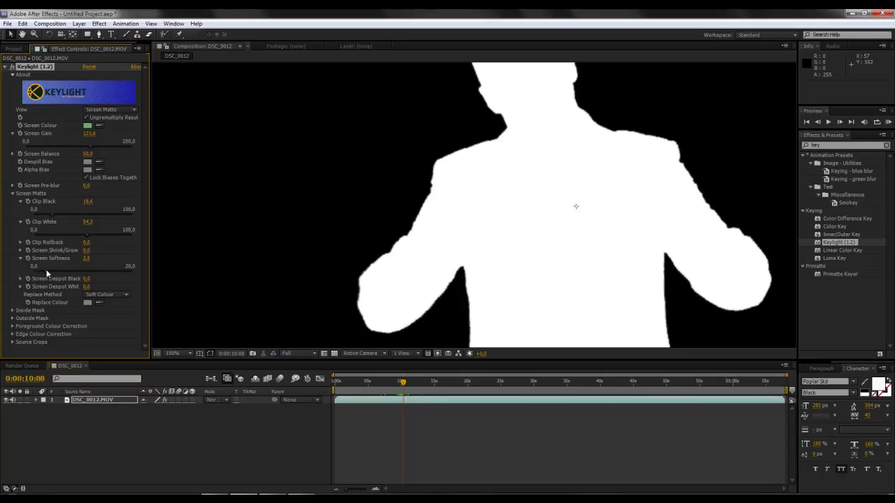
key("comma")
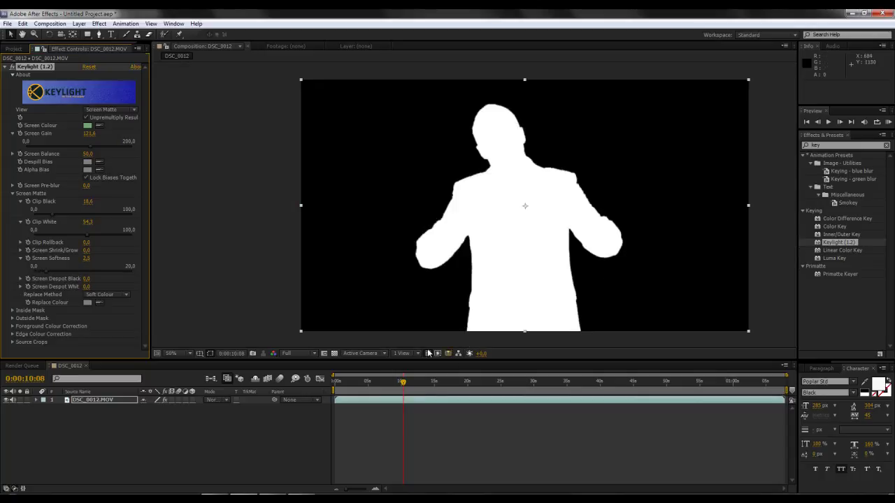
mouse_move(403, 385)
left_mouse_down()
mouse_move(423, 384)
mouse_move(416, 384)
left_mouse_up()
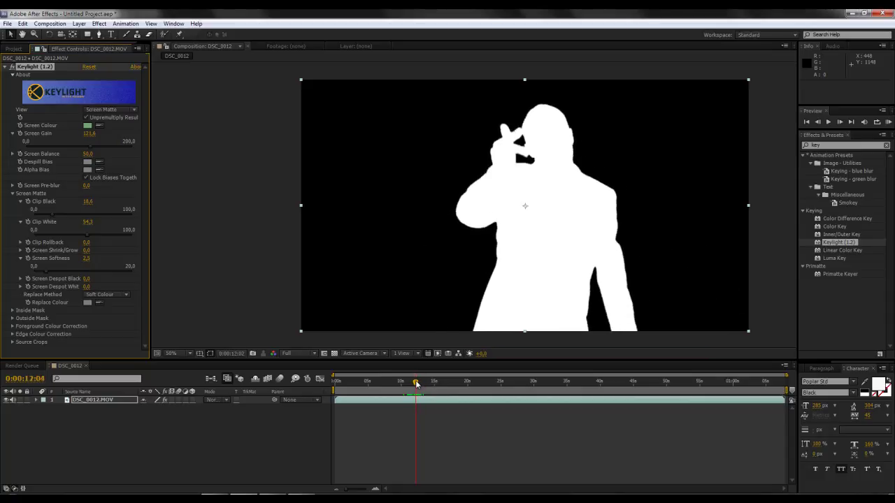
left_click(125, 110)
left_click(126, 223)
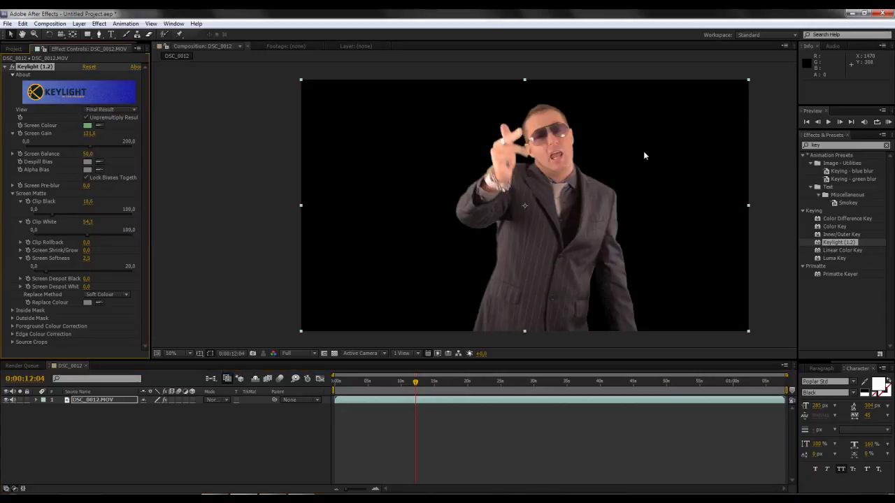
Step: Zoom to 200% on the man's face and scrub a few frames to inspect the keyed edges
key("period")
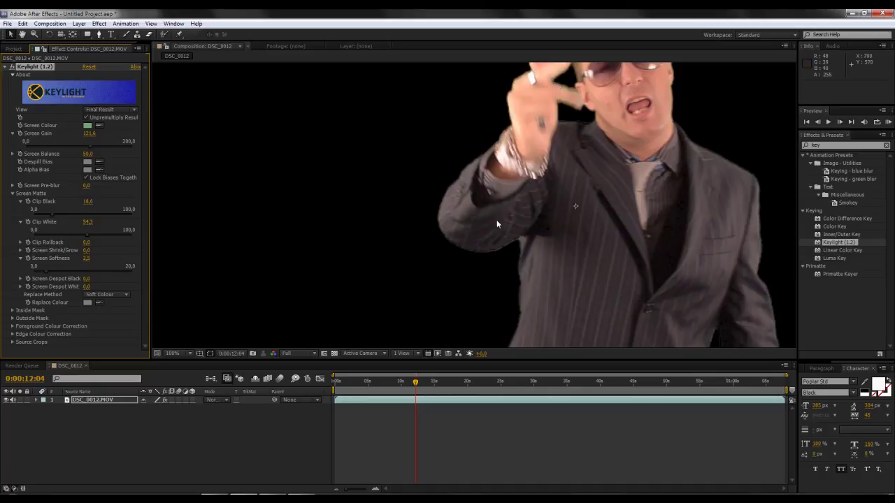
key("period")
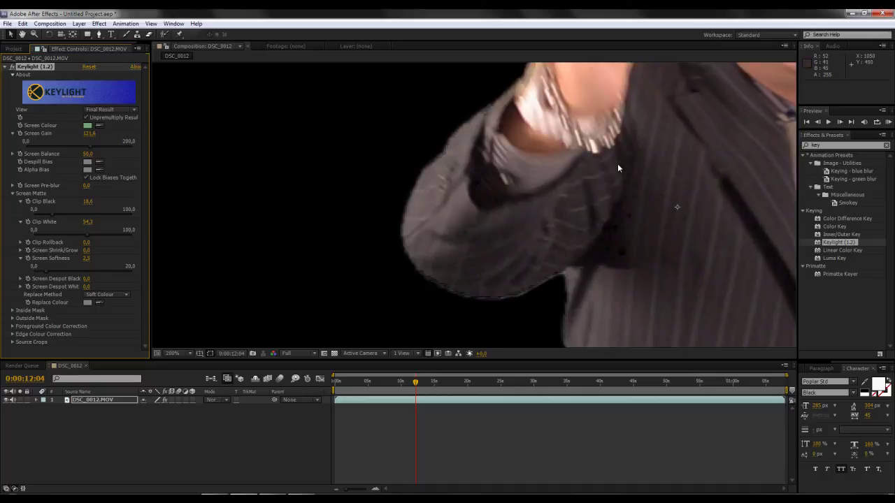
left_click_drag(692, 118, 431, 201)
key("v")
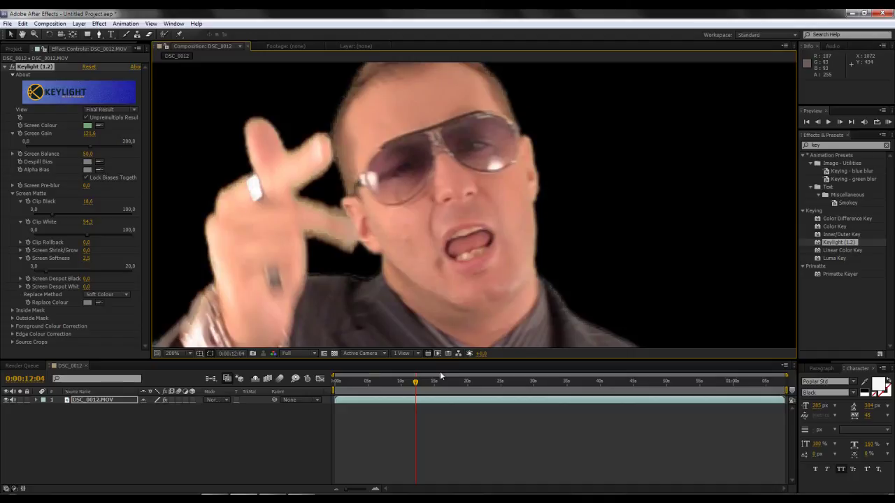
left_click_drag(414, 378, 418, 383)
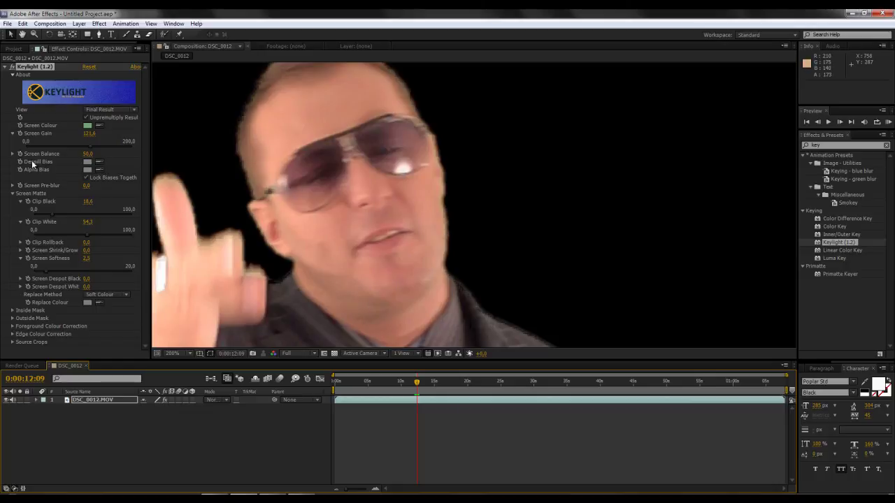
left_click(100, 163)
left_click(417, 185)
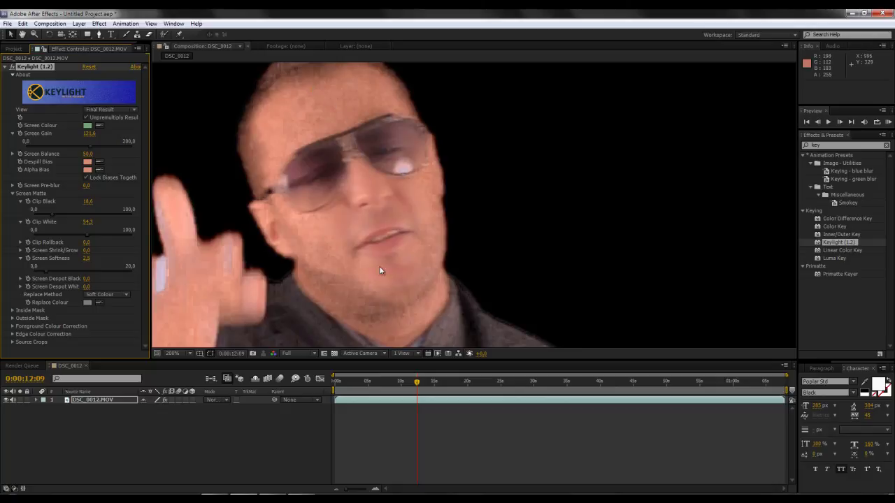
key("ctrl+z")
left_click(99, 162)
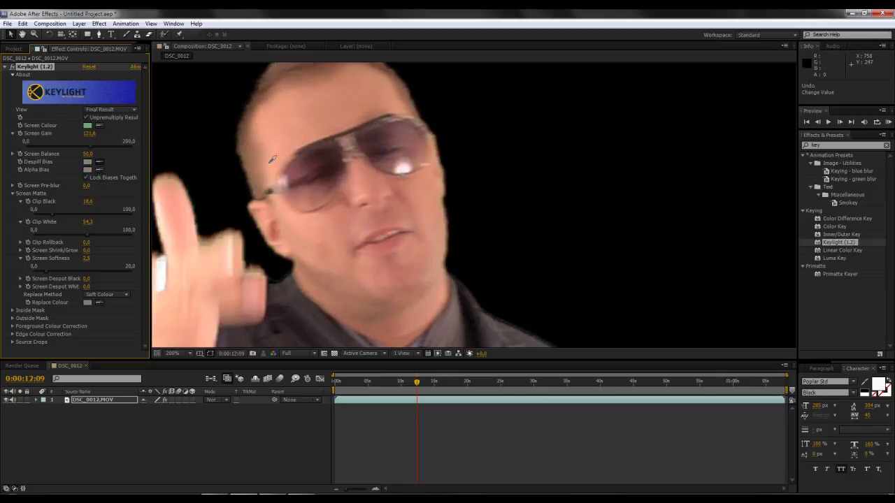
left_click(386, 275)
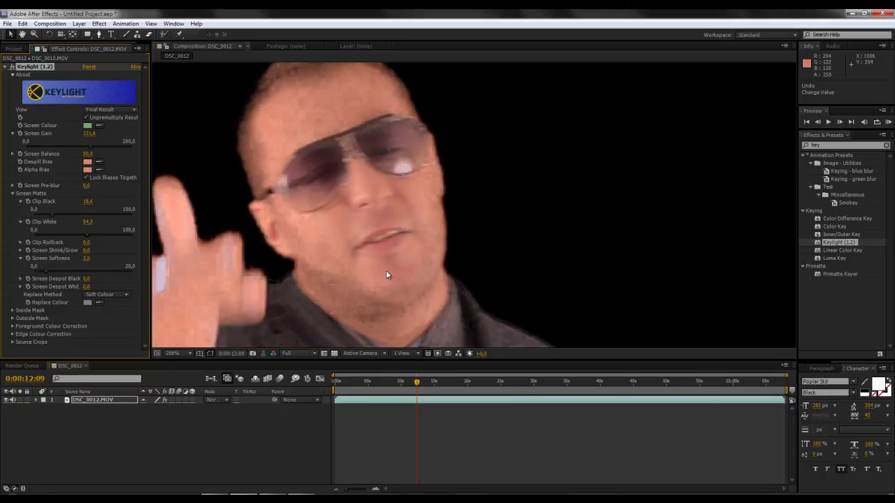
key("ctrl+z")
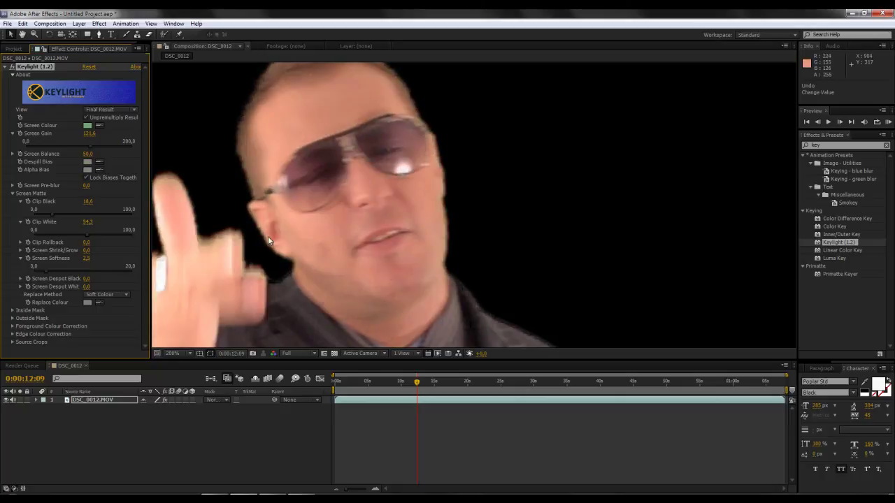
left_click(99, 162)
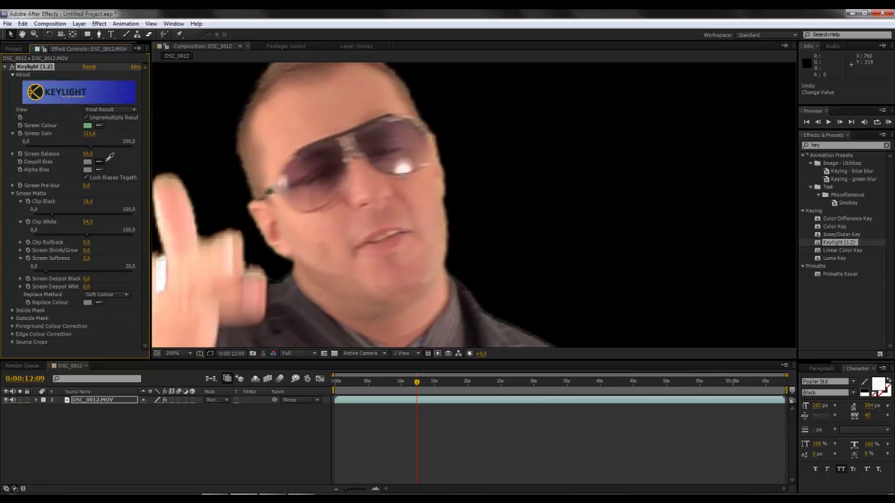
left_click(413, 208)
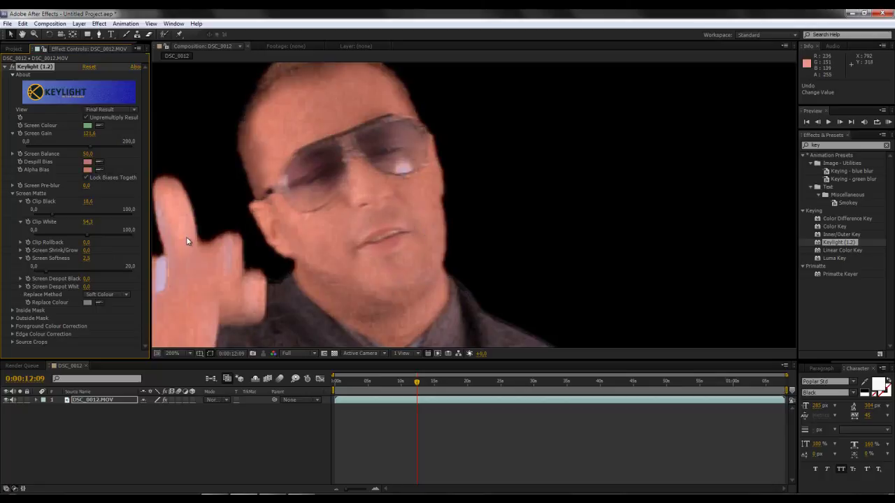
key("ctrl+z")
scroll(336, 181, "down", 2)
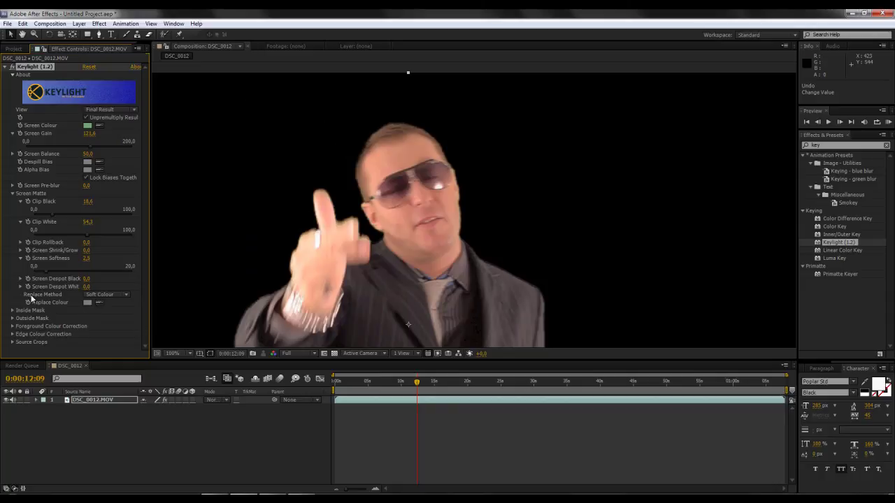
Step: Set Keylight's Replace Method to Hard Colour
left_click(108, 295)
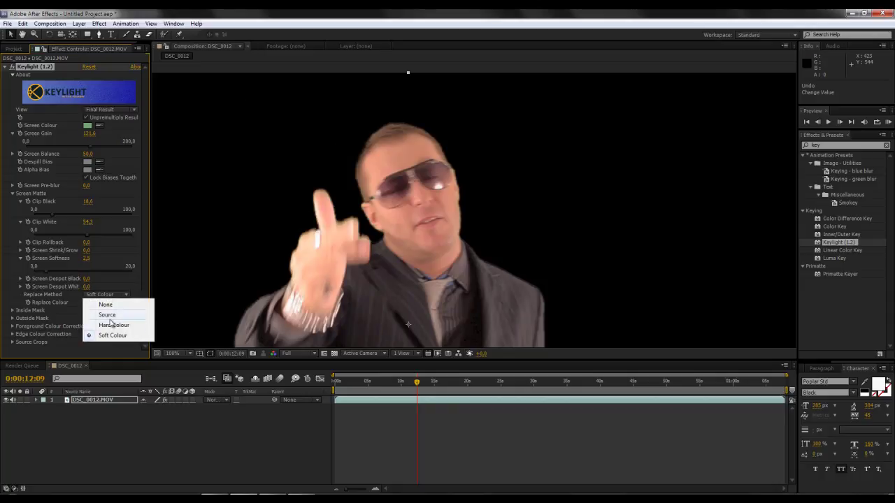
left_click(109, 325)
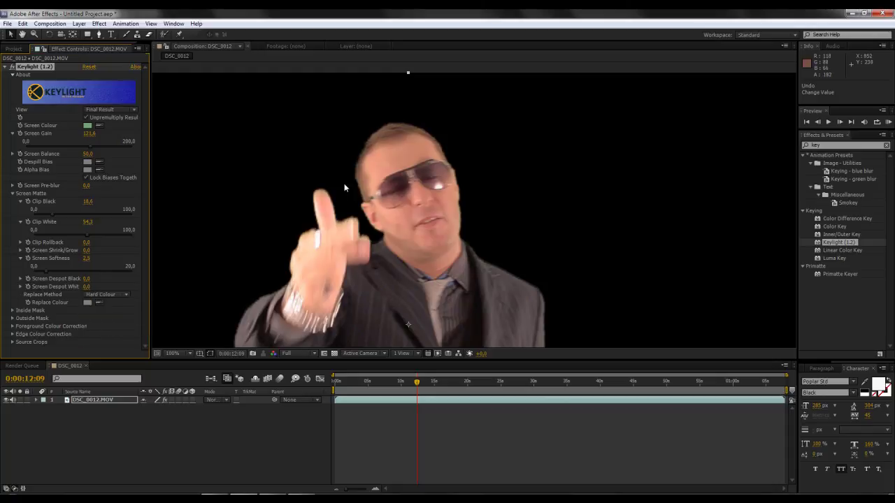
left_click_drag(418, 384, 407, 385)
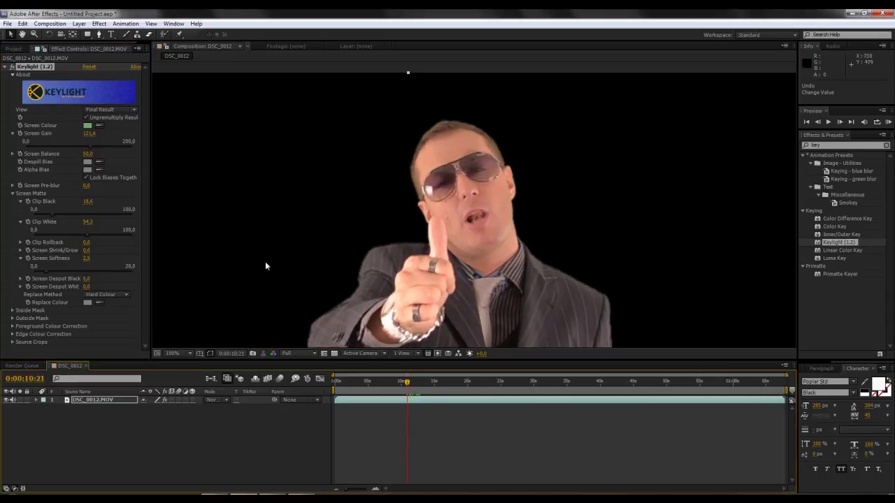
Step: Sample the face skin tone for Despill Bias and Alpha Bias, then check the key near 15 seconds
left_click(98, 165)
left_click(464, 168)
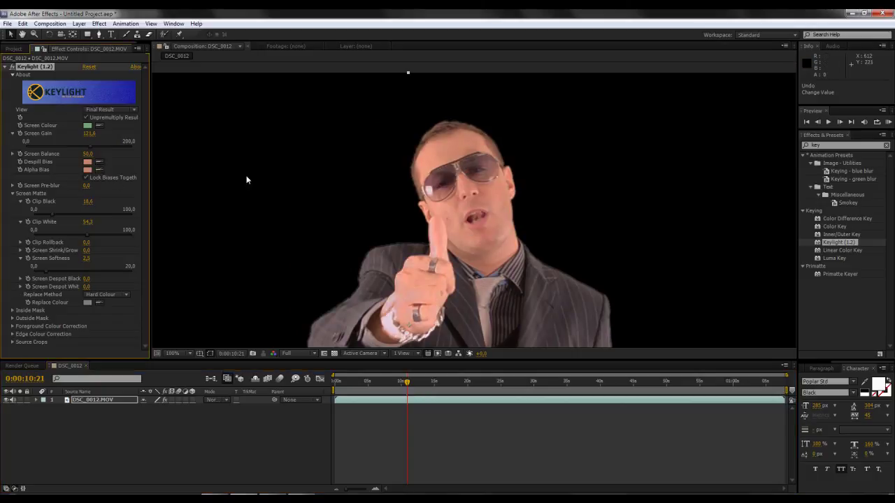
left_click_drag(434, 383, 443, 383)
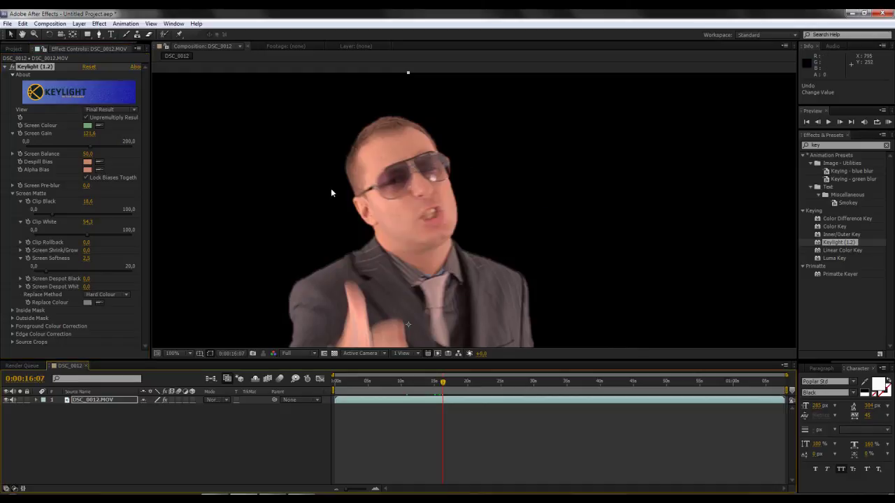
key("period")
key("comma")
key("comma")
Step: Open the Import File dialog from the Project panel and browse to the Immagini library
left_click(391, 439)
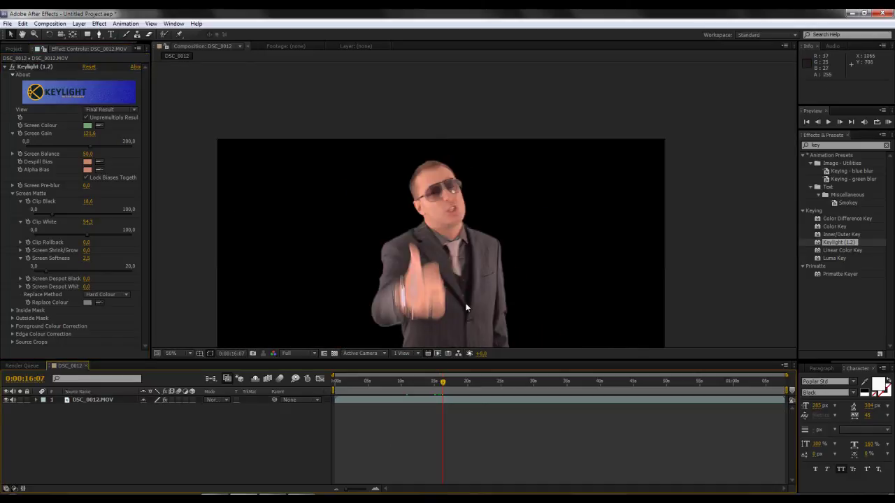
left_click_drag(402, 289, 408, 222)
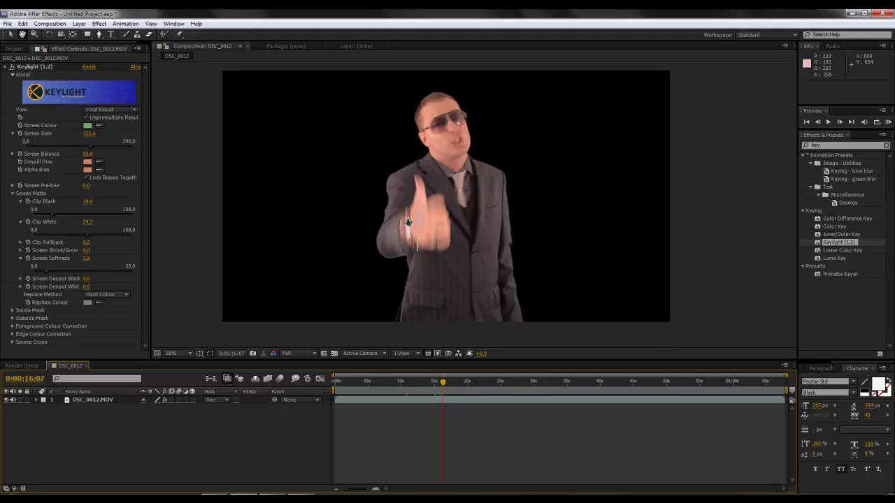
left_click(113, 430)
left_click(9, 49)
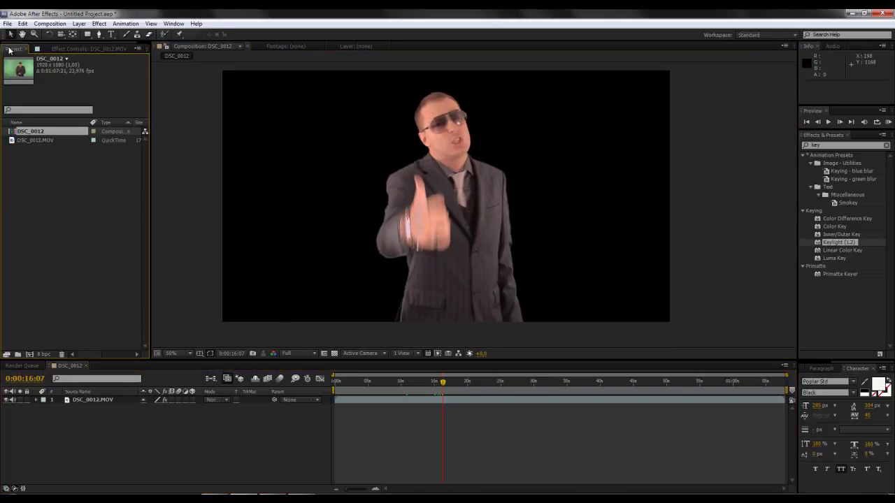
double_click(39, 200)
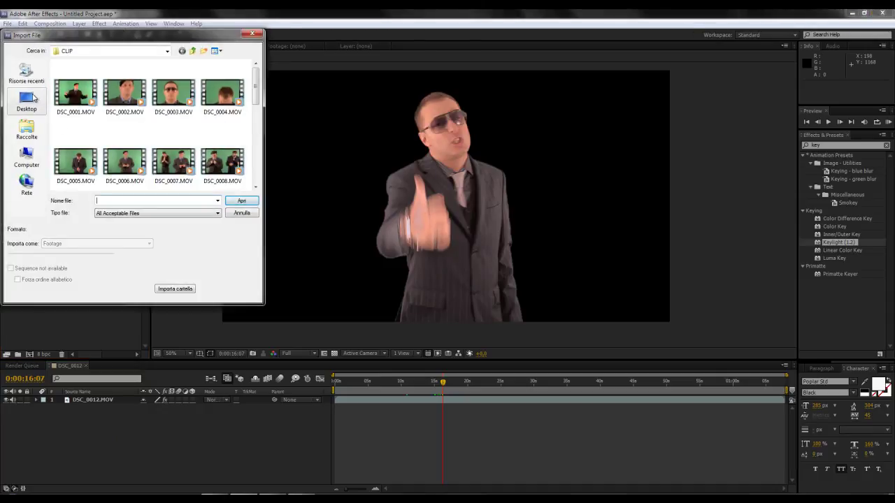
left_click(29, 130)
double_click(204, 78)
Step: Import asylum 011_o.jpg and place it below the footage layer as the background
scroll(237, 139, "down", 1)
scroll(241, 147, "down", 1)
scroll(244, 154, "down", 1)
scroll(244, 154, "down", 1)
scroll(244, 154, "down", 2)
scroll(244, 154, "down", 1)
scroll(244, 153, "down", 2)
scroll(243, 154, "down", 1)
scroll(244, 154, "down", 1)
scroll(244, 154, "down", 1)
scroll(244, 154, "down", 2)
scroll(244, 154, "down", 2)
scroll(243, 154, "down", 1)
scroll(244, 154, "down", 1)
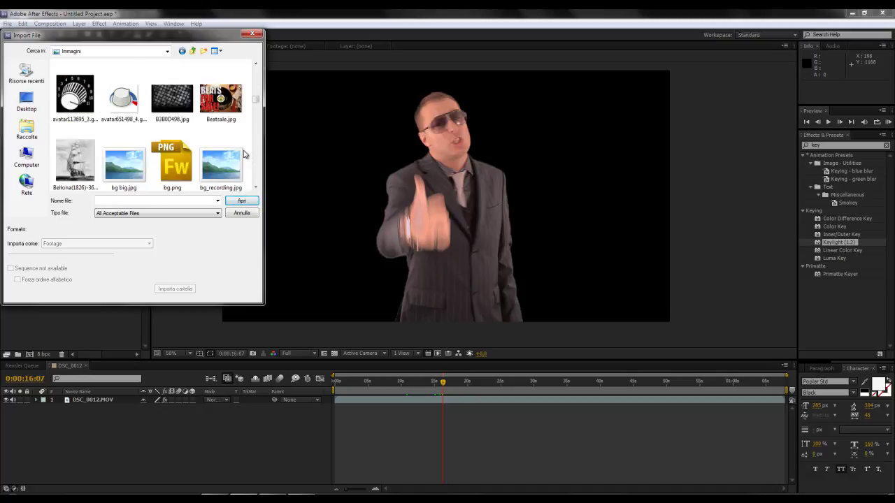
scroll(244, 153, "down", 1)
double_click(75, 94)
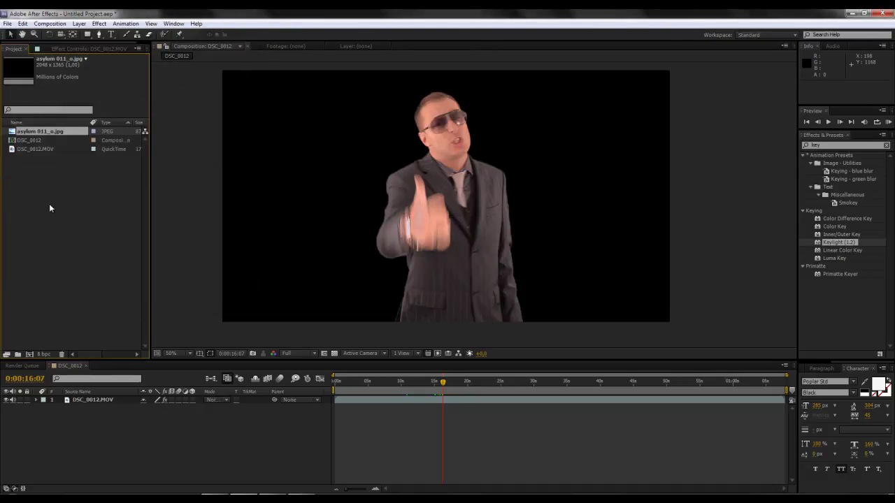
left_click_drag(40, 131, 80, 436)
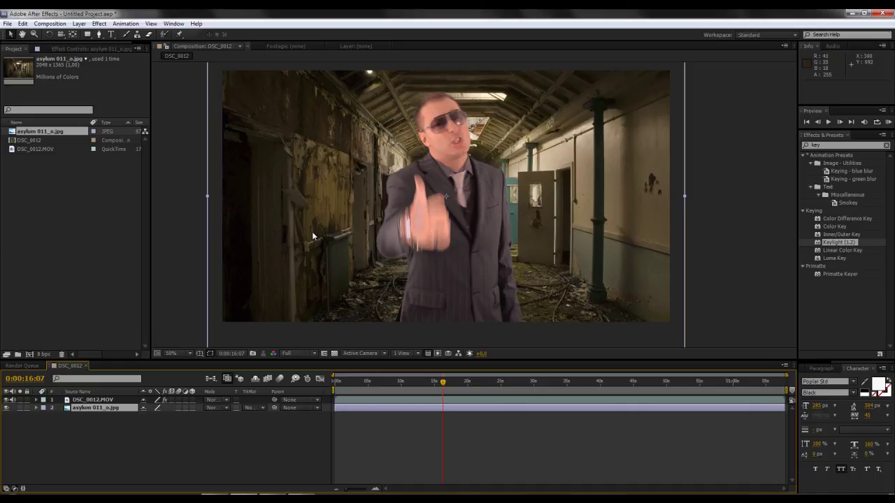
key("slash")
key("comma")
left_click(347, 382)
mouse_move(348, 383)
left_mouse_down()
mouse_move(474, 381)
mouse_move(442, 383)
left_mouse_up()
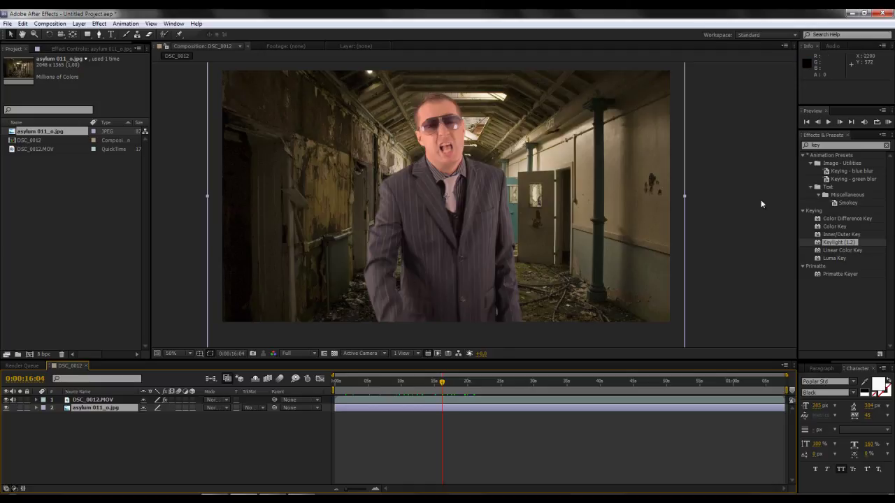
Step: Apply Curves to DSC_0012.MOV and bend its RGB curve upward with a slight shadow dip
left_click(834, 145)
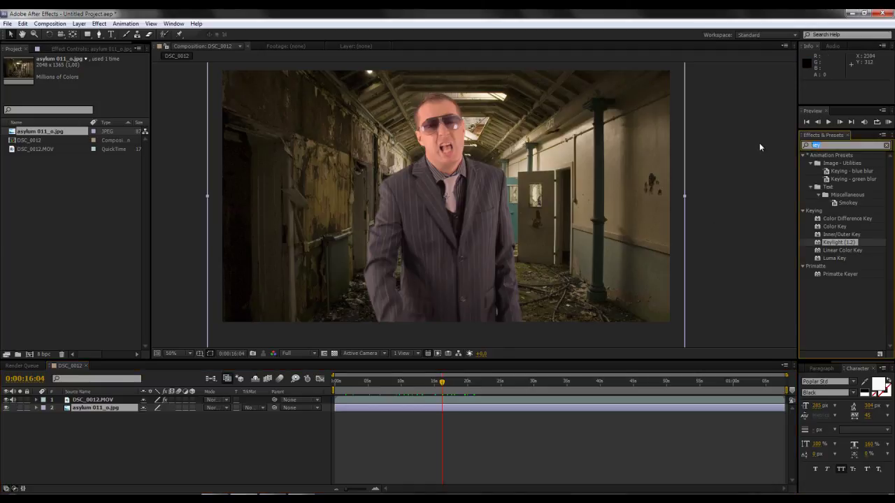
type("curve")
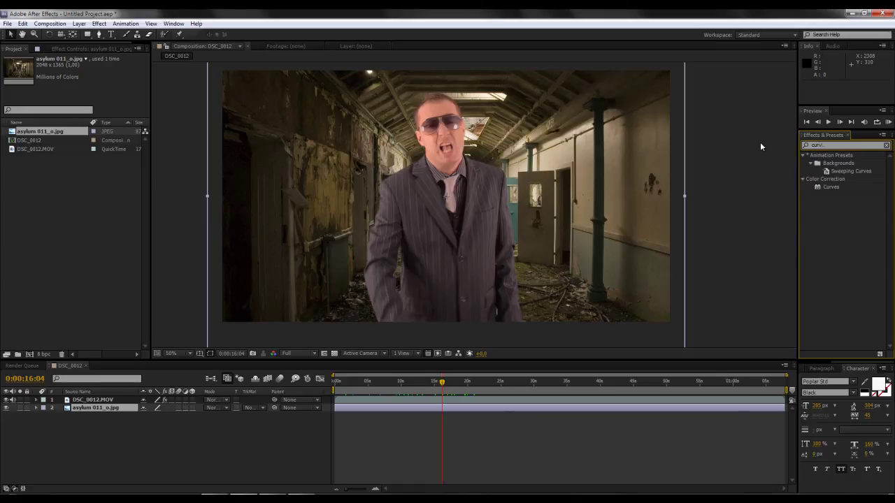
mouse_move(831, 186)
left_mouse_down()
mouse_move(412, 410)
mouse_move(411, 400)
left_mouse_up()
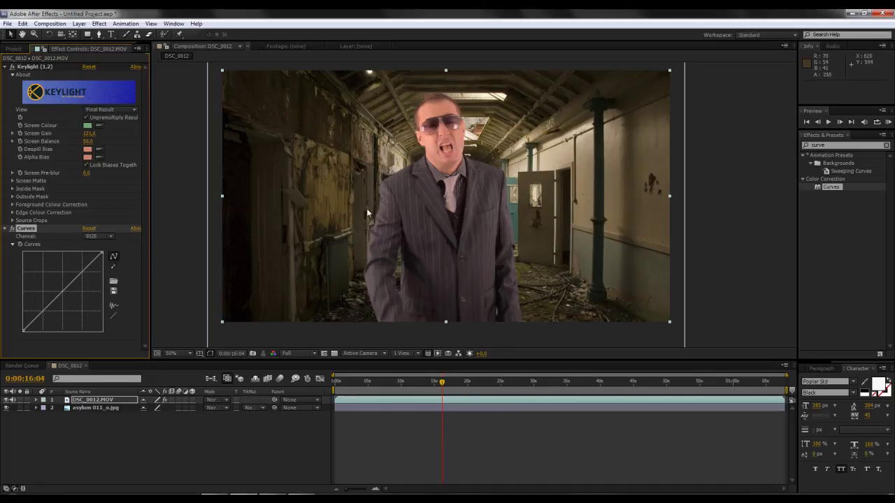
left_click_drag(84, 269, 69, 279)
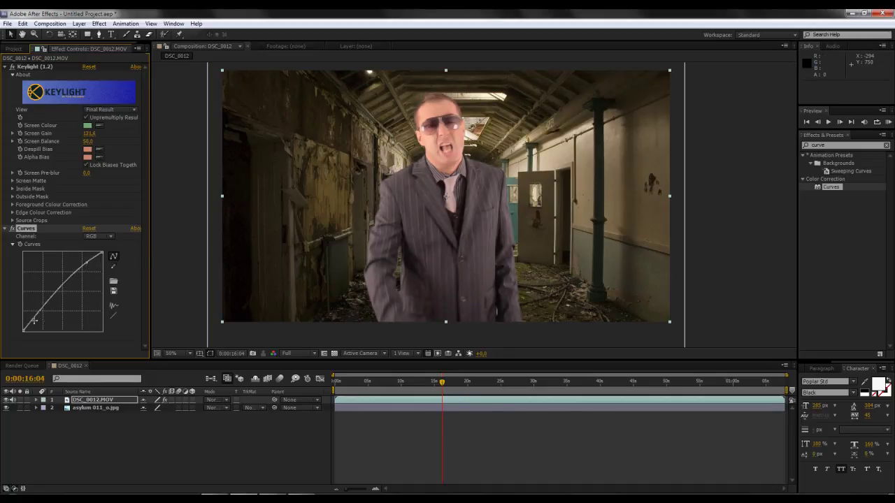
left_click_drag(34, 321, 39, 328)
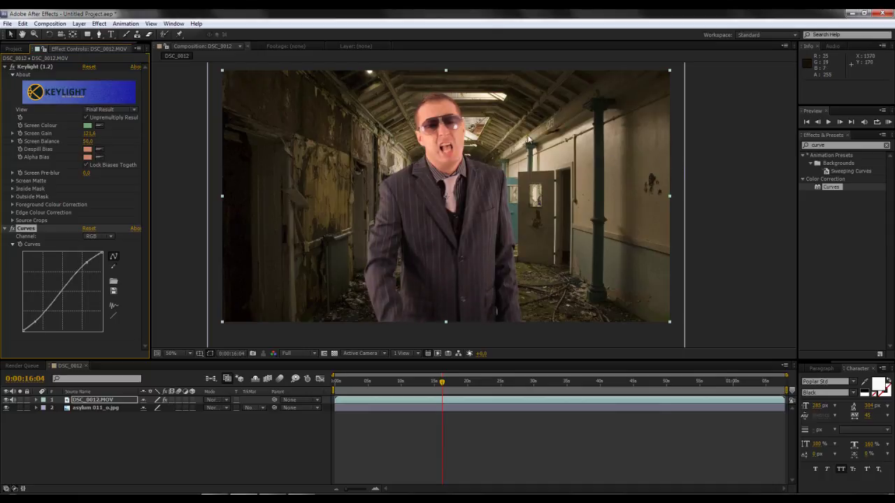
Step: Pull the Red channel curve down to reduce red in the man's image
left_click(110, 237)
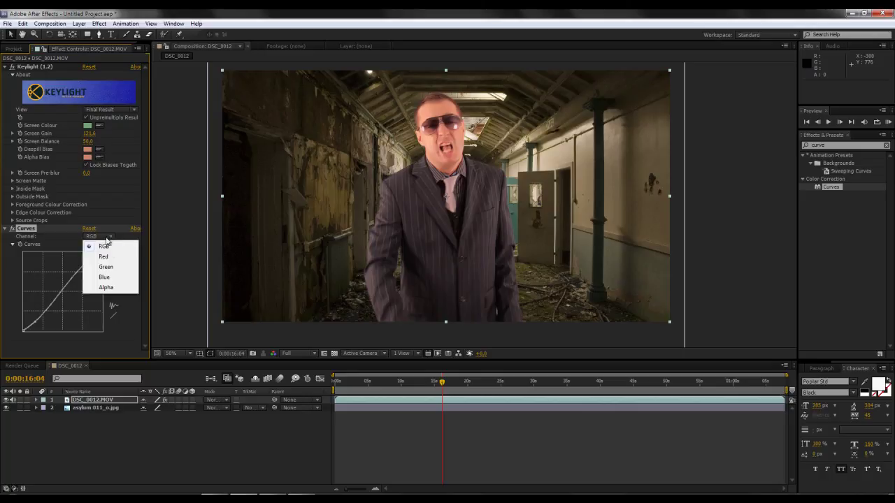
left_click(103, 257)
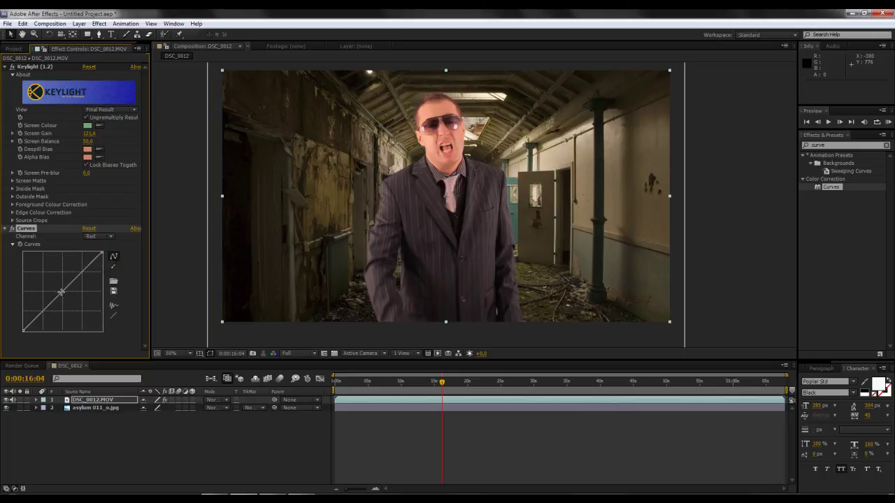
left_click_drag(62, 295, 68, 299)
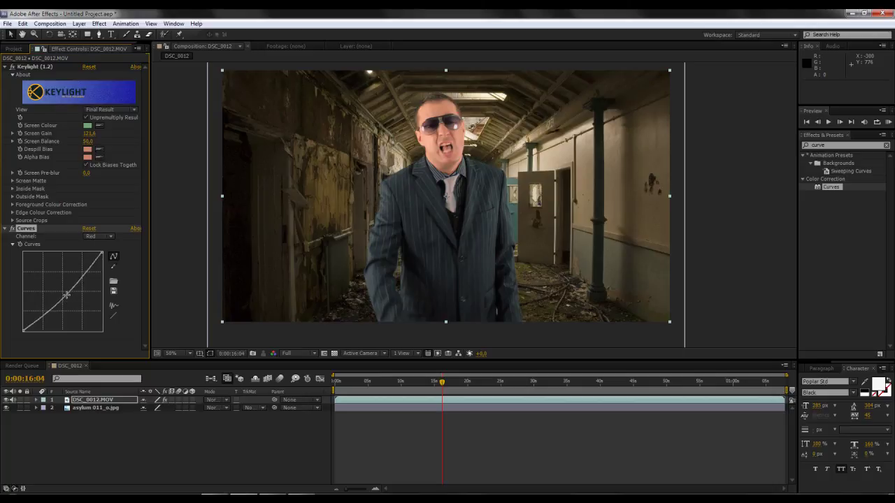
Step: Reshape the Blue channel curve with a new midpoint and adjusted upper and lower points
left_click(102, 237)
left_click(104, 277)
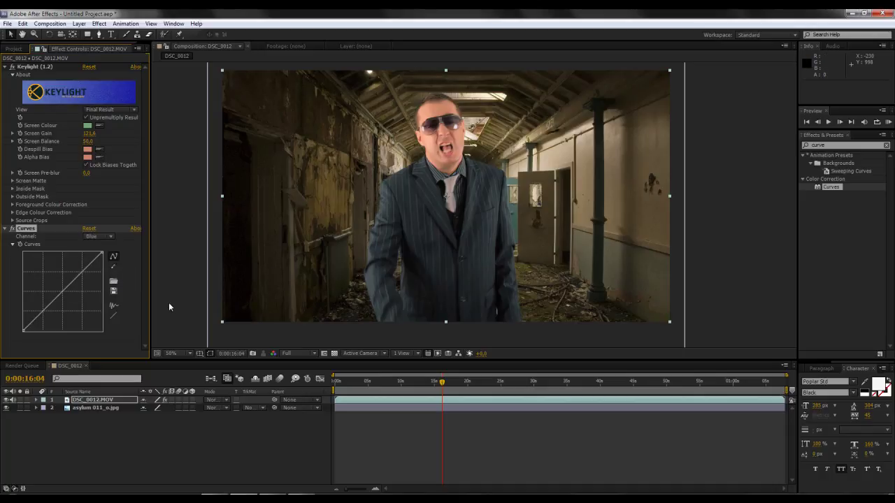
left_click(64, 293)
left_click_drag(64, 297, 65, 294)
left_click_drag(87, 271, 87, 277)
left_click_drag(38, 321, 39, 319)
Step: Scrub the timeline to check the colour match, then collapse the Curves effect
left_click(551, 454)
left_click_drag(406, 383, 427, 382)
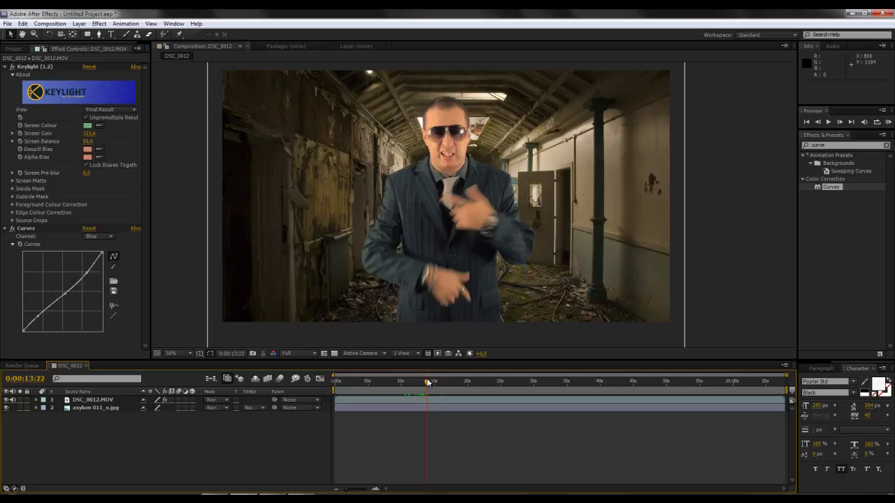
left_click(4, 229)
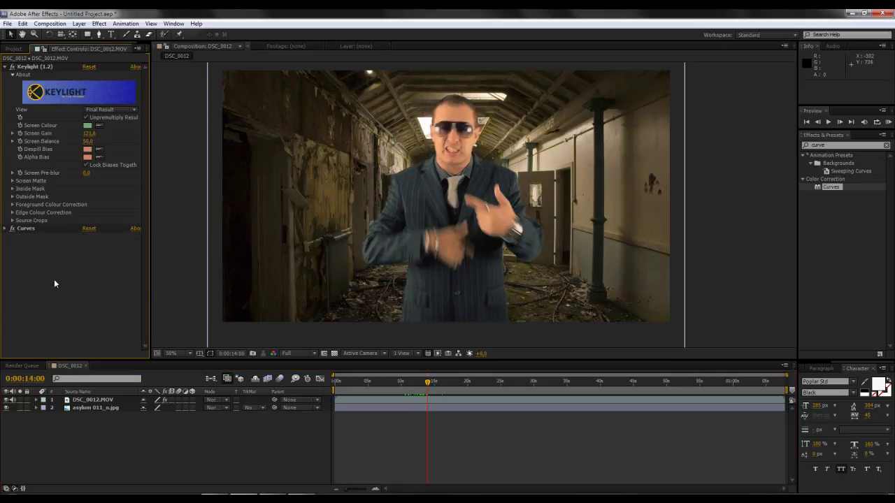